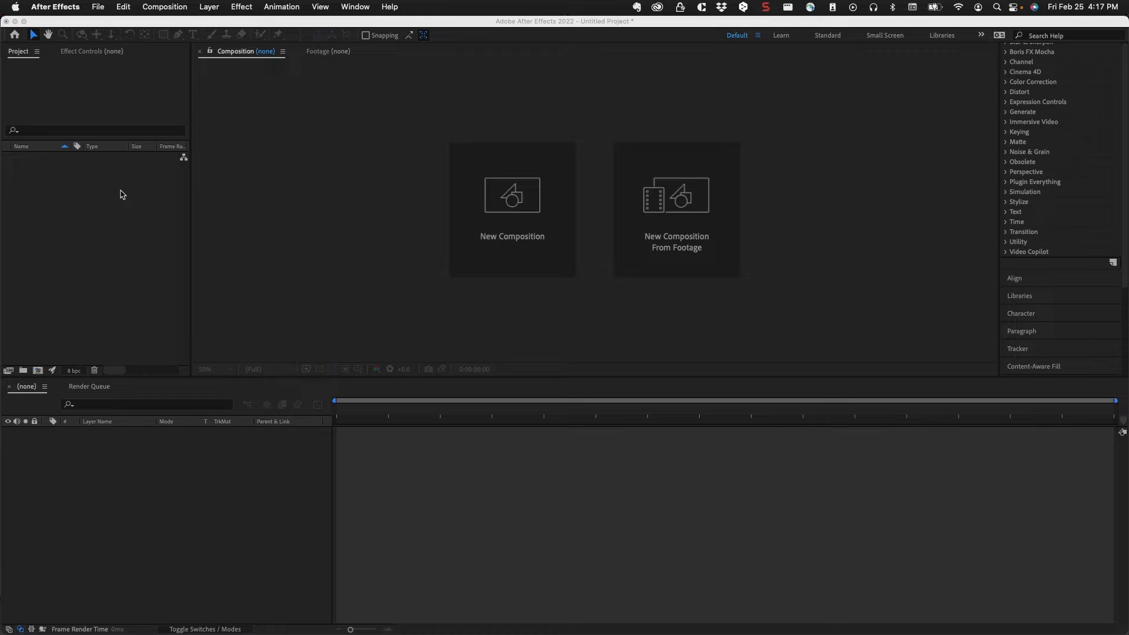
Import the pexels ink clip and video.mp4 from the Luma Matte folder into the project
left_click(122, 194)
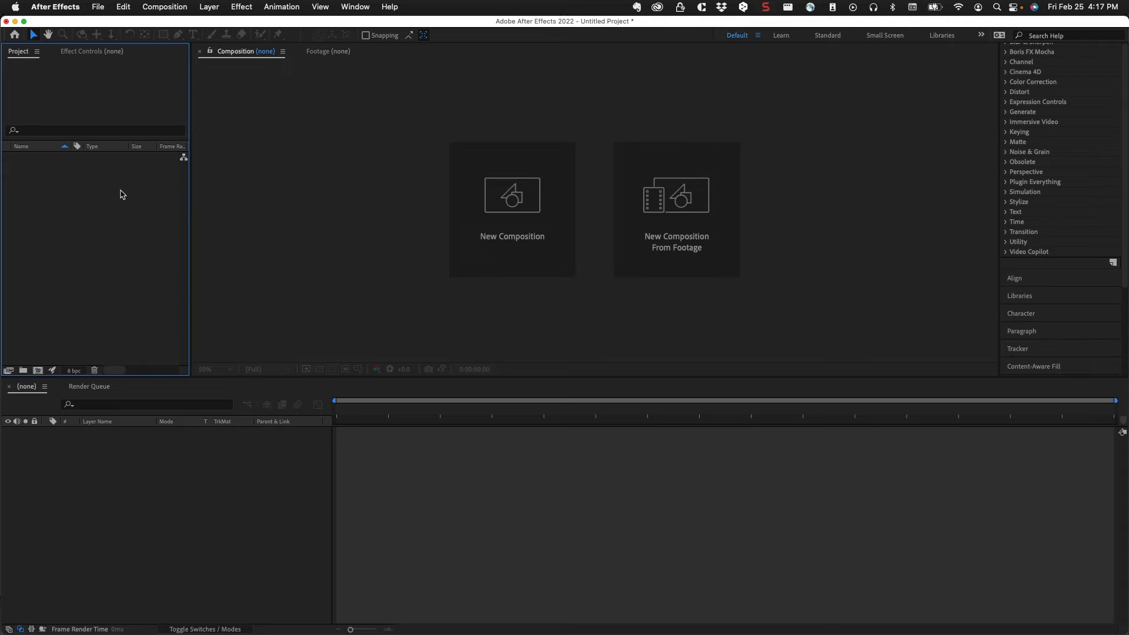
double_click(148, 193)
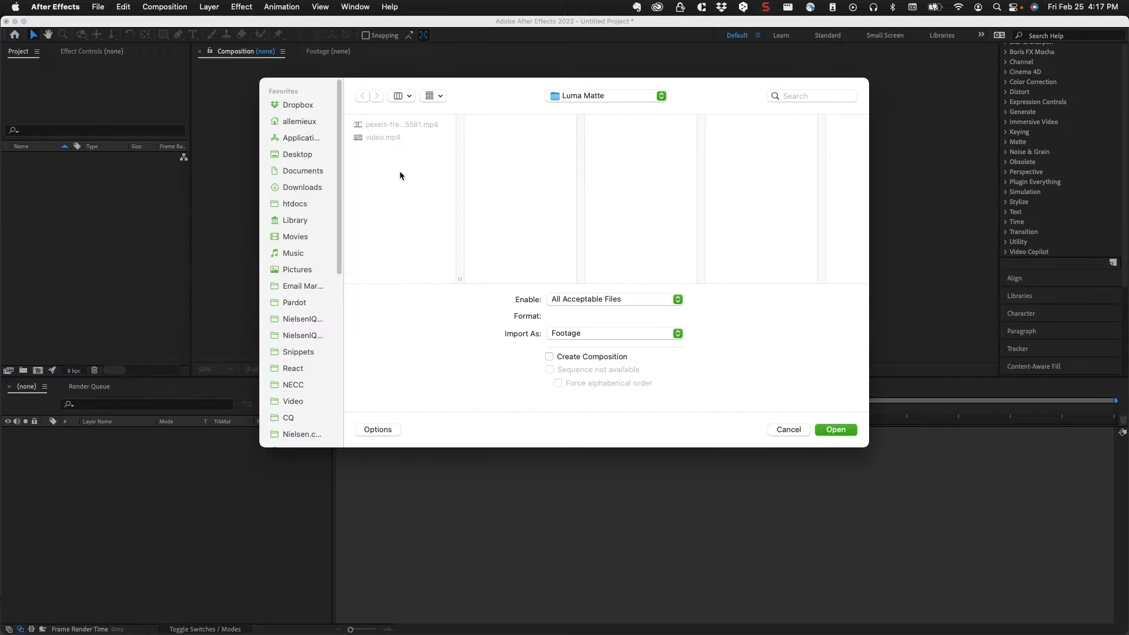
left_click(399, 124)
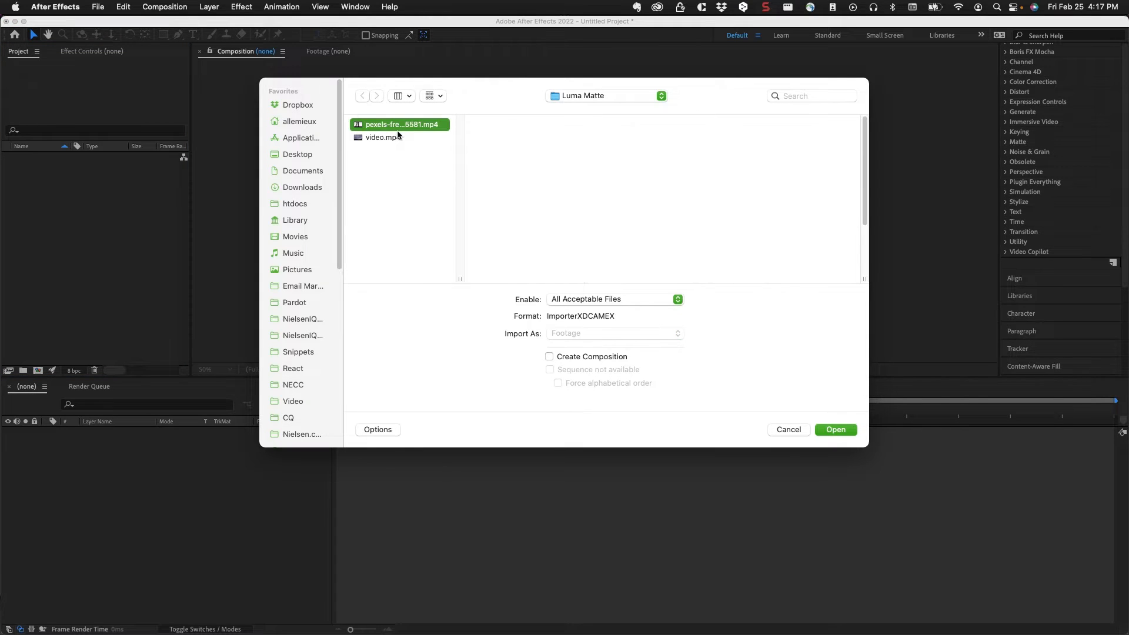
left_click(398, 139, "shift")
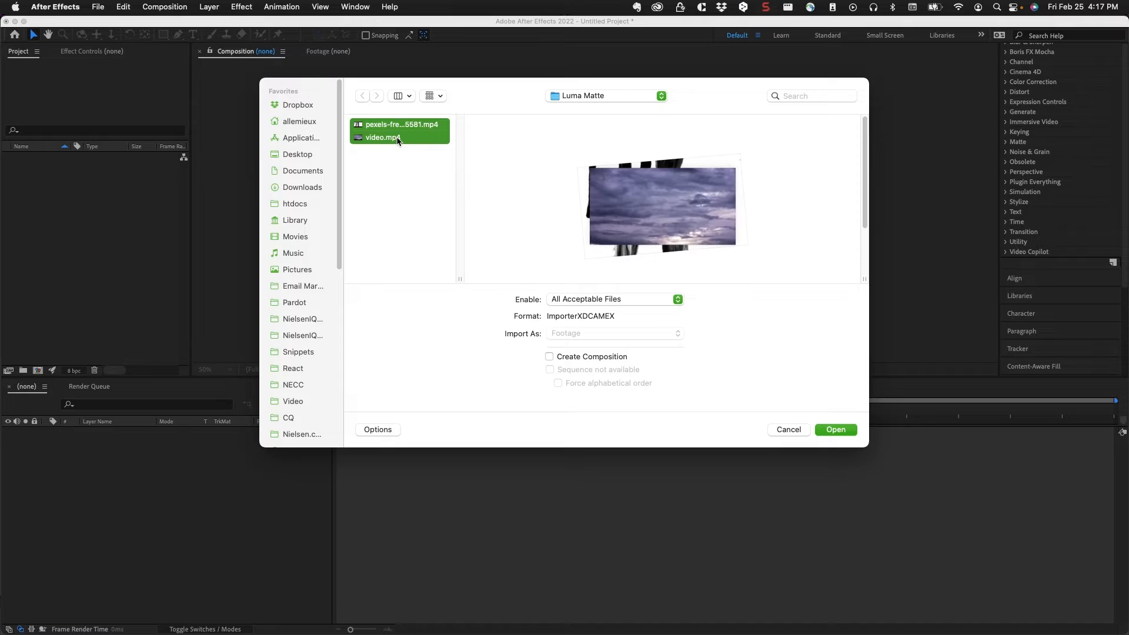
left_click(837, 430)
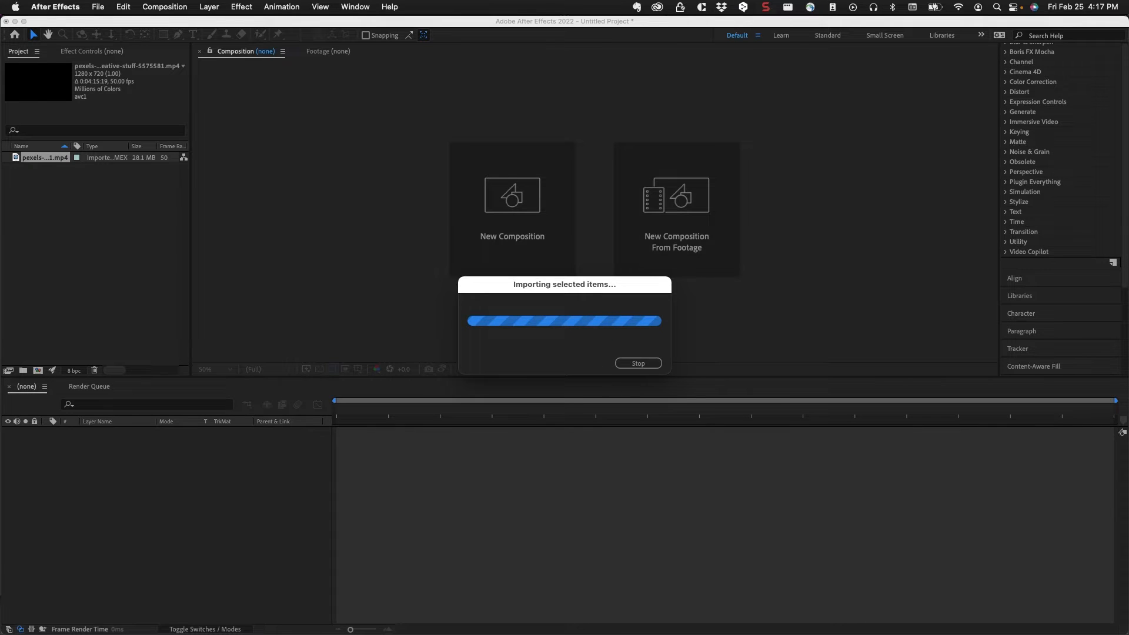
left_click(53, 223)
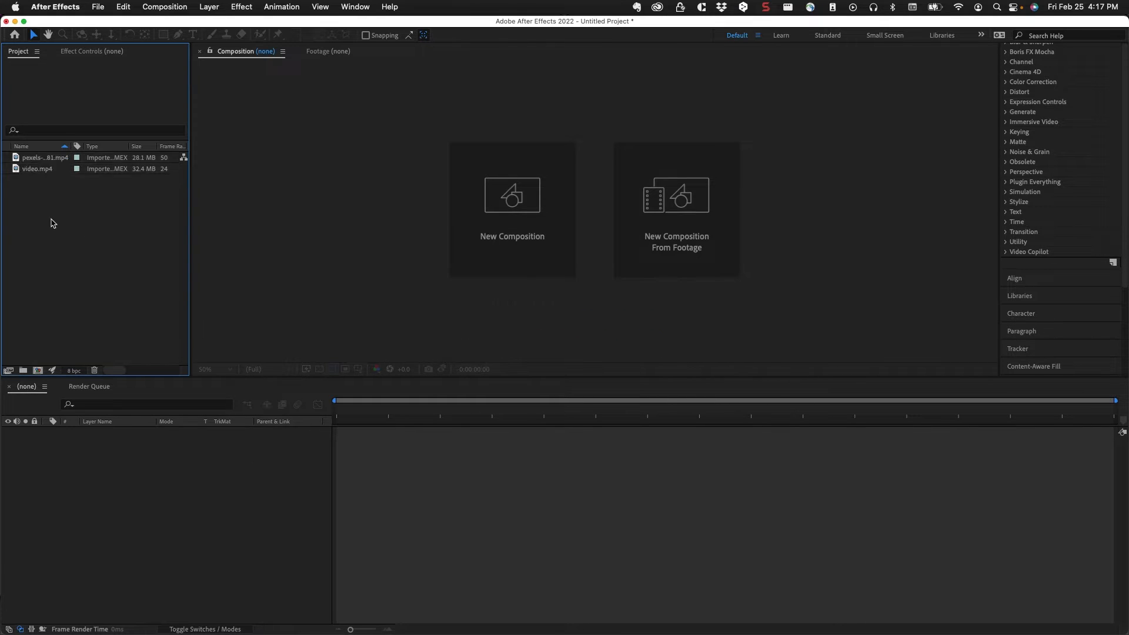
Examine the imported video.mp4 and pexels-free-creative-stuff-5575581.mp4 footage by scrubbing through each clip, and close the footage preview
left_click(31, 170)
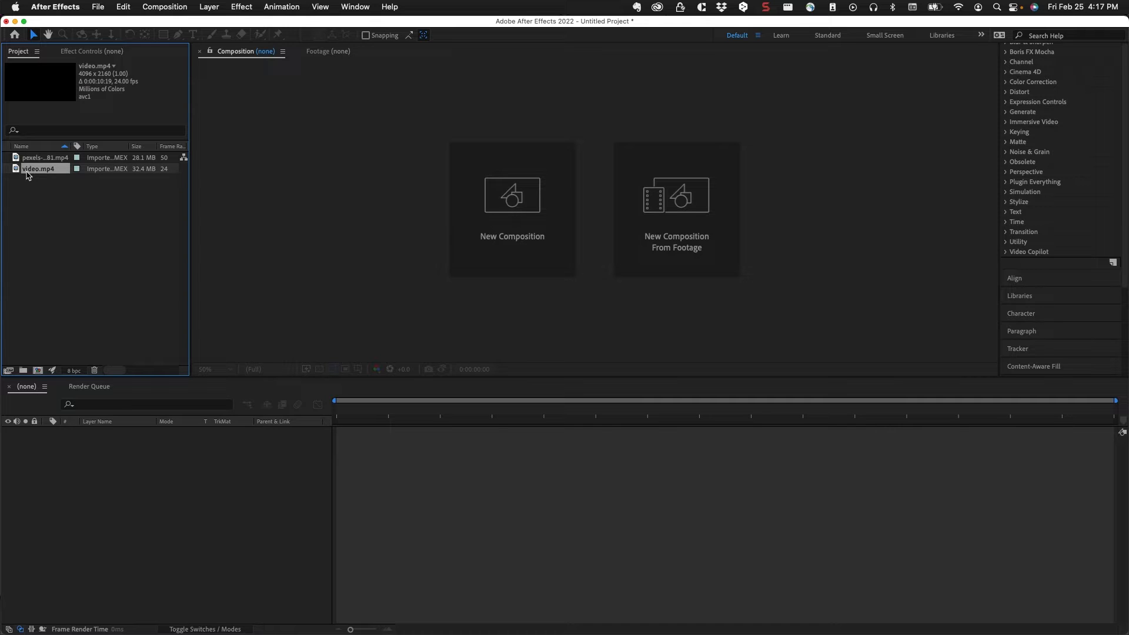
double_click(16, 171)
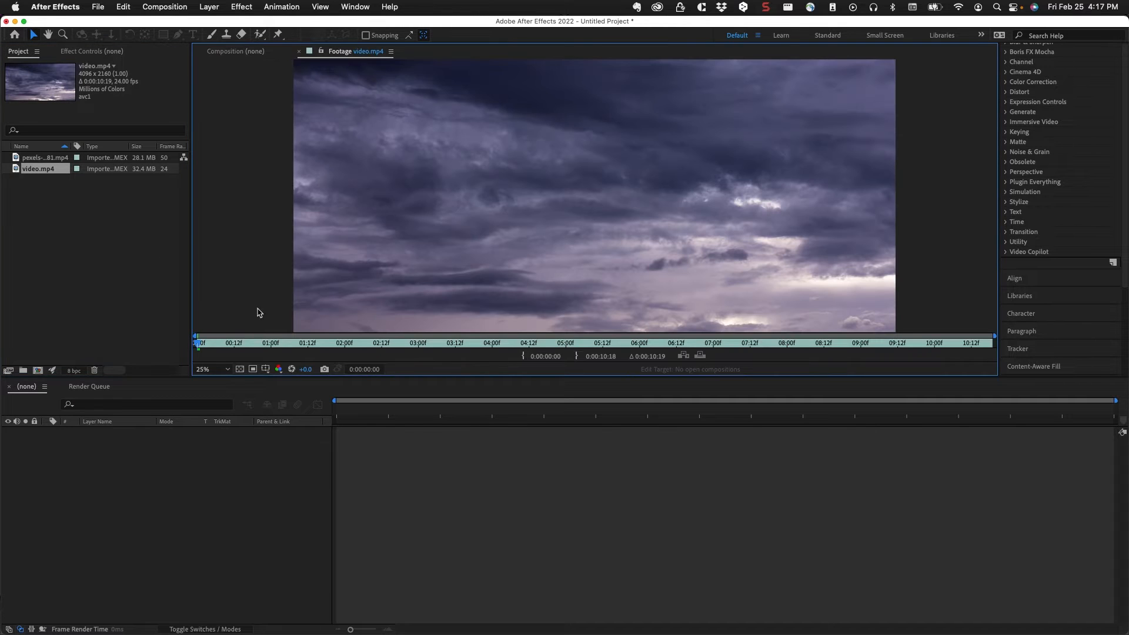
left_click_drag(198, 346, 776, 349)
key("Home")
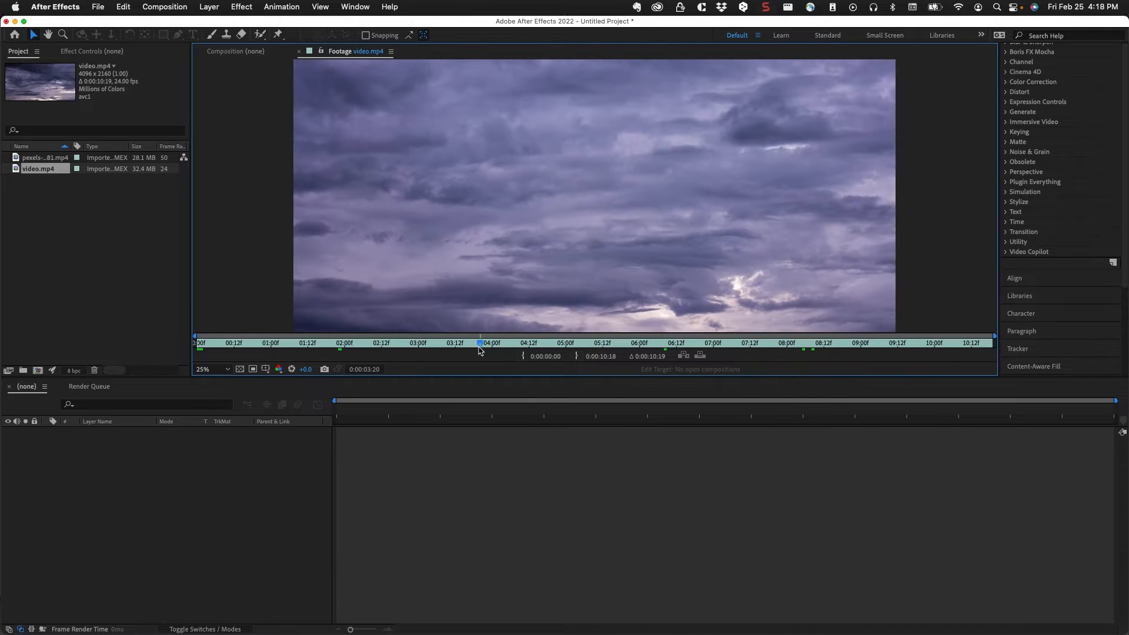
left_click(15, 158)
double_click(15, 157)
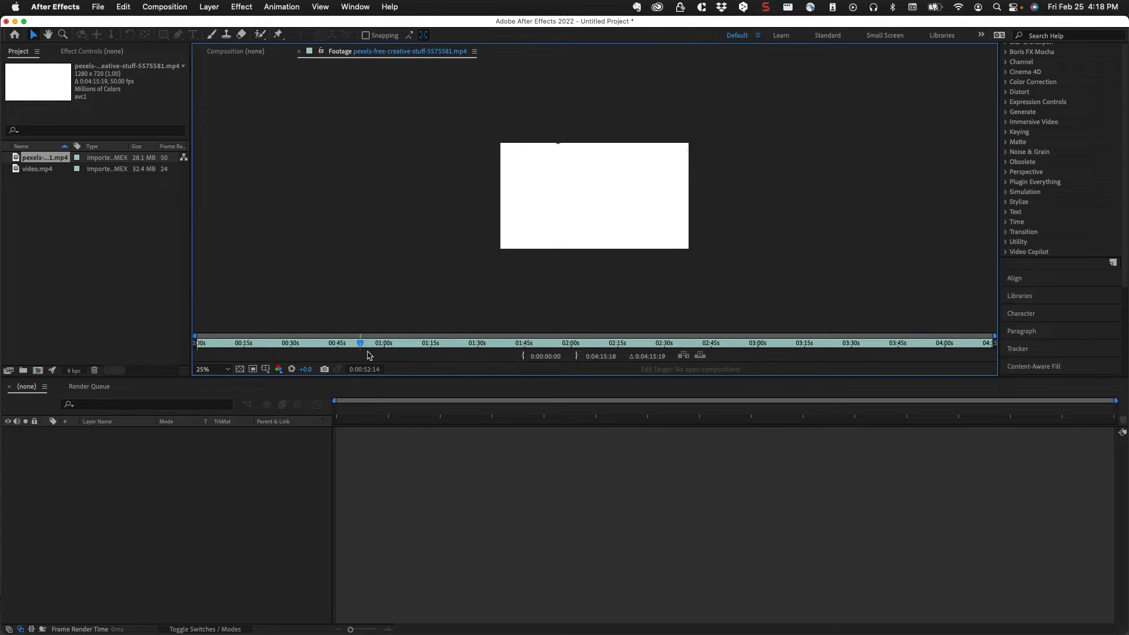
left_click(475, 344)
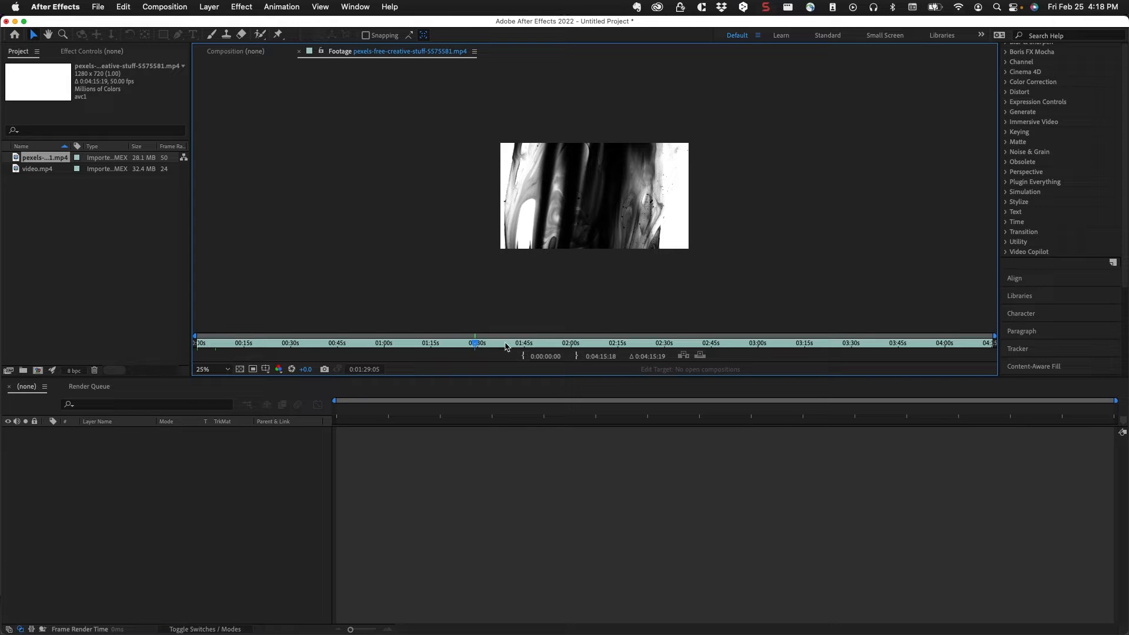
left_click_drag(473, 345, 253, 360)
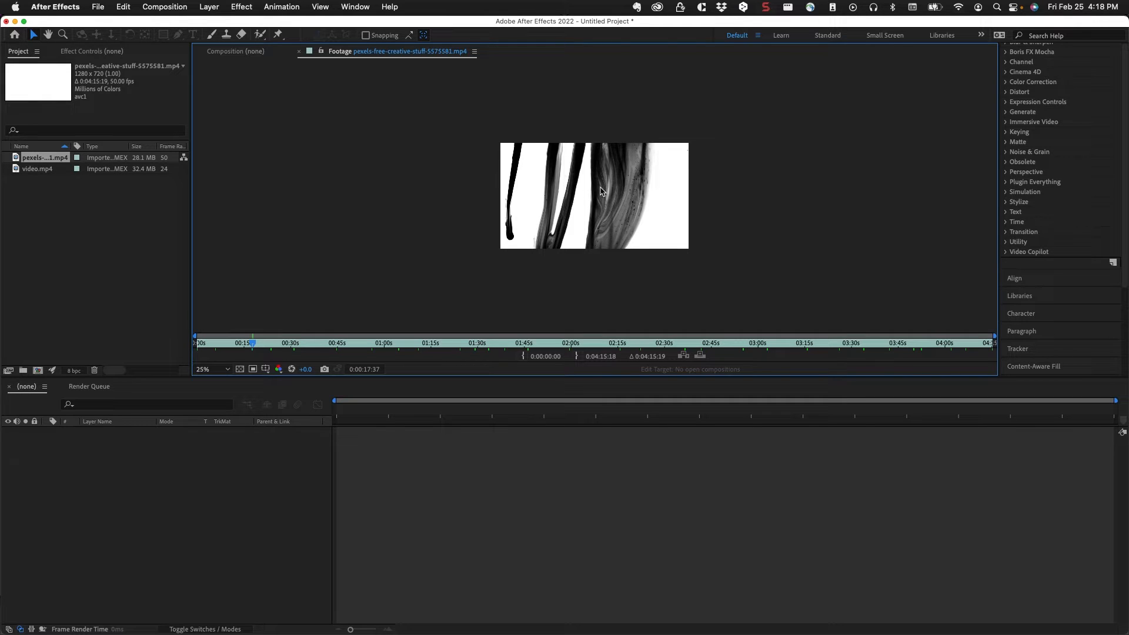
left_click(299, 52)
Create a new 1280 x 720 composition at 30 fps with a duration of 0:00:10:00
left_click(179, 6)
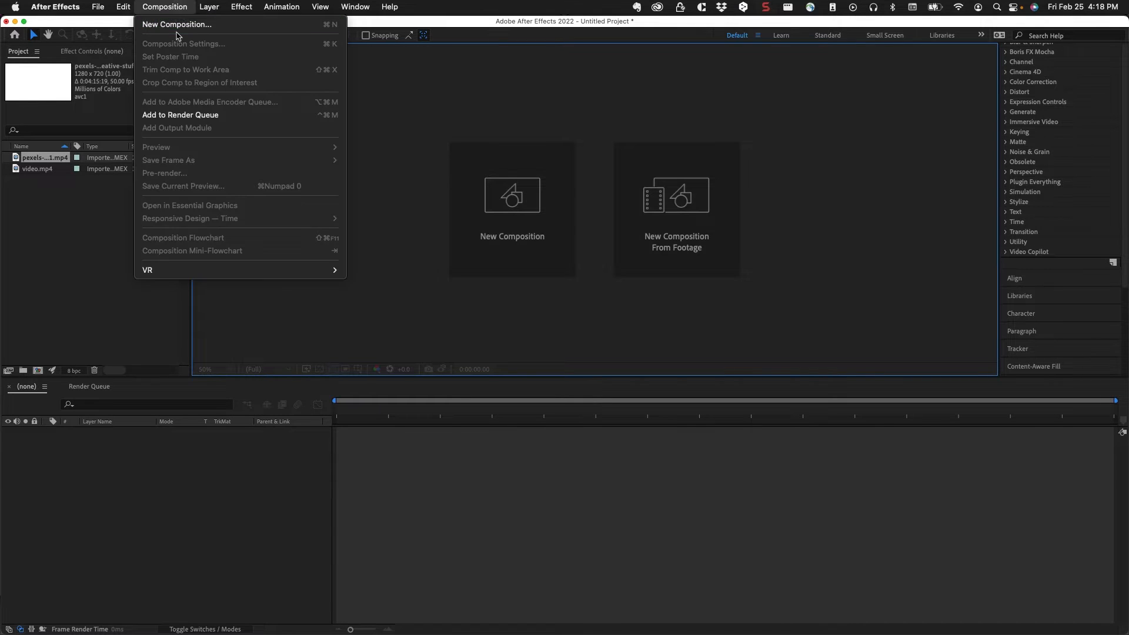
left_click(174, 24)
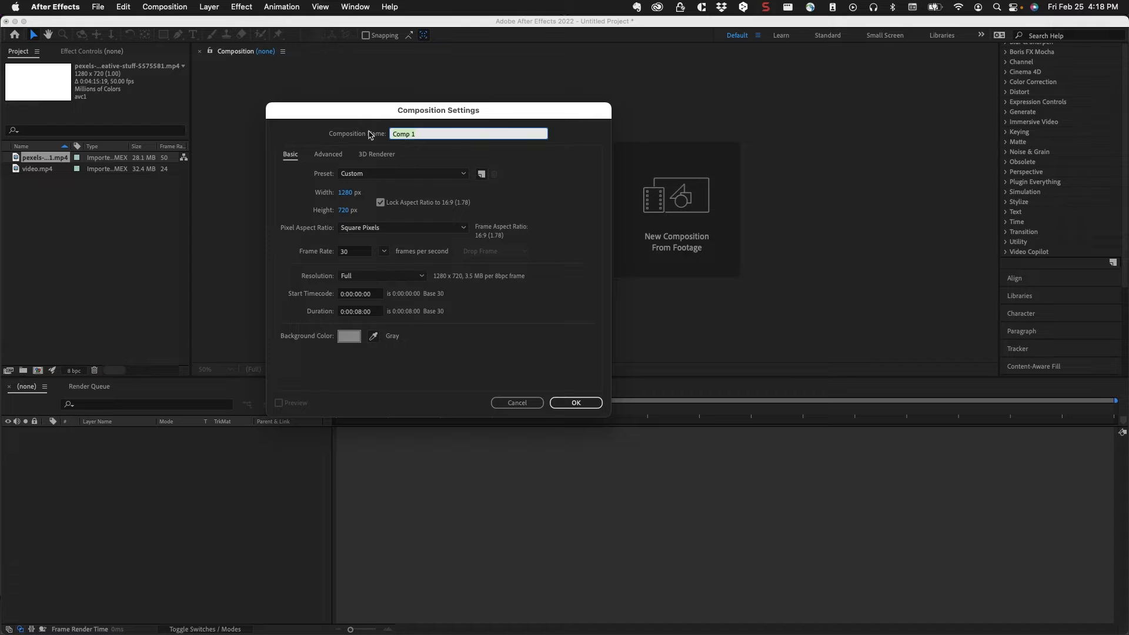
left_click_drag(345, 115, 394, 93)
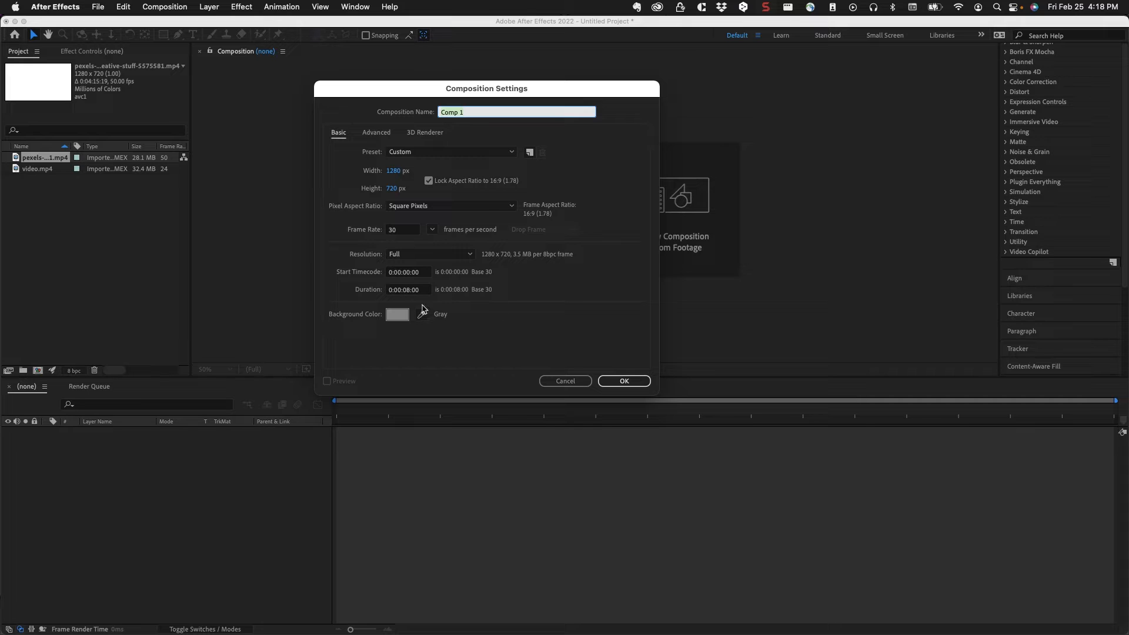
left_click(408, 290)
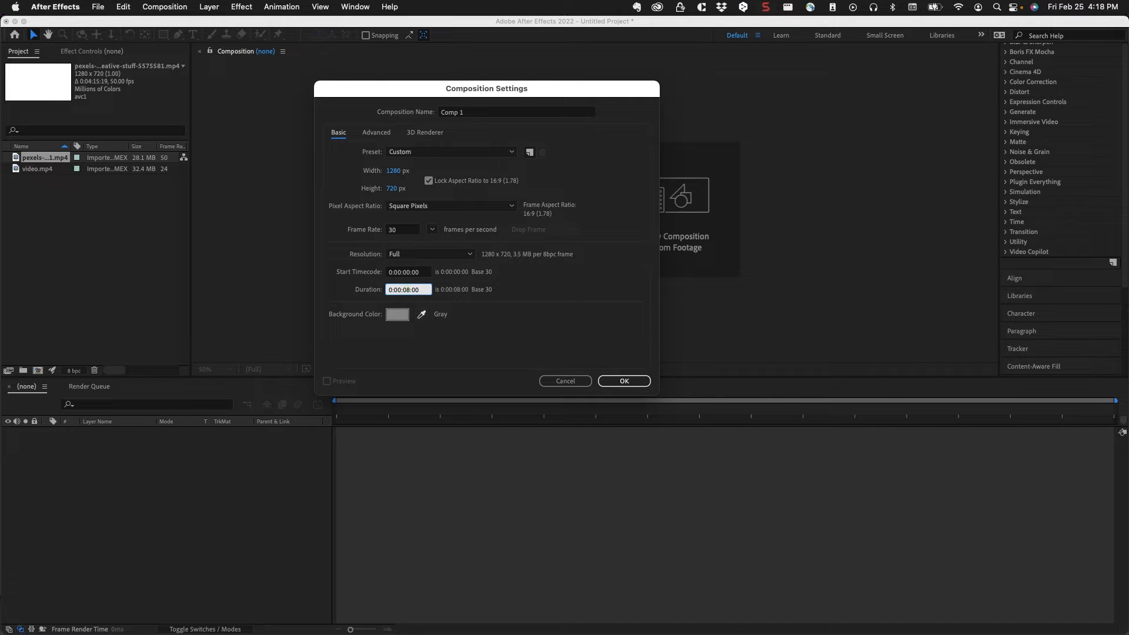
key("Return")
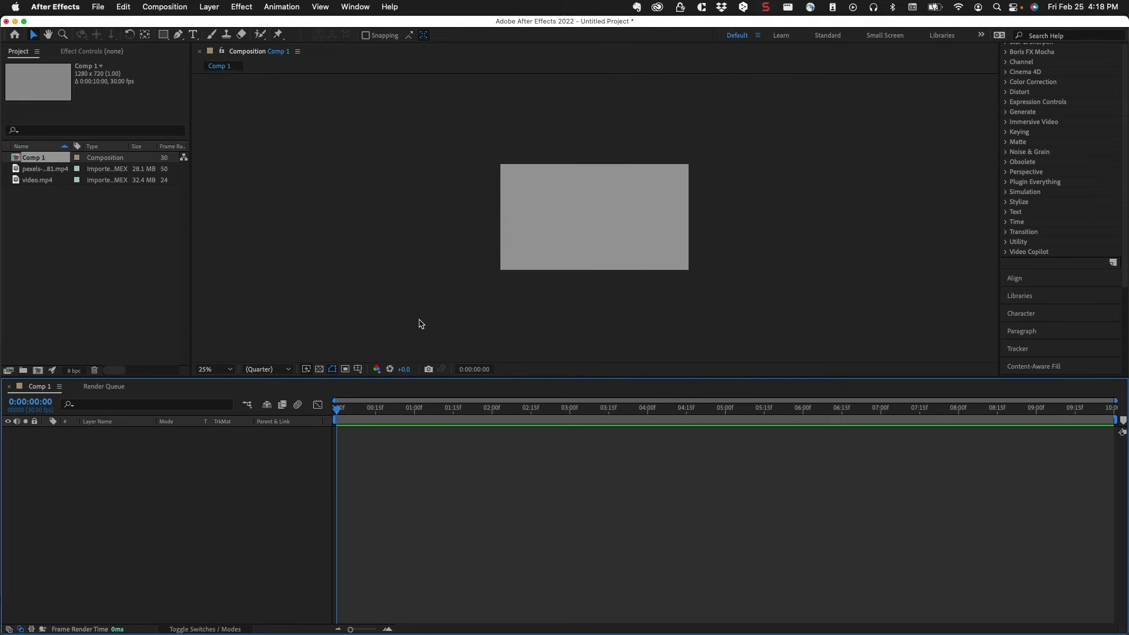
key("period")
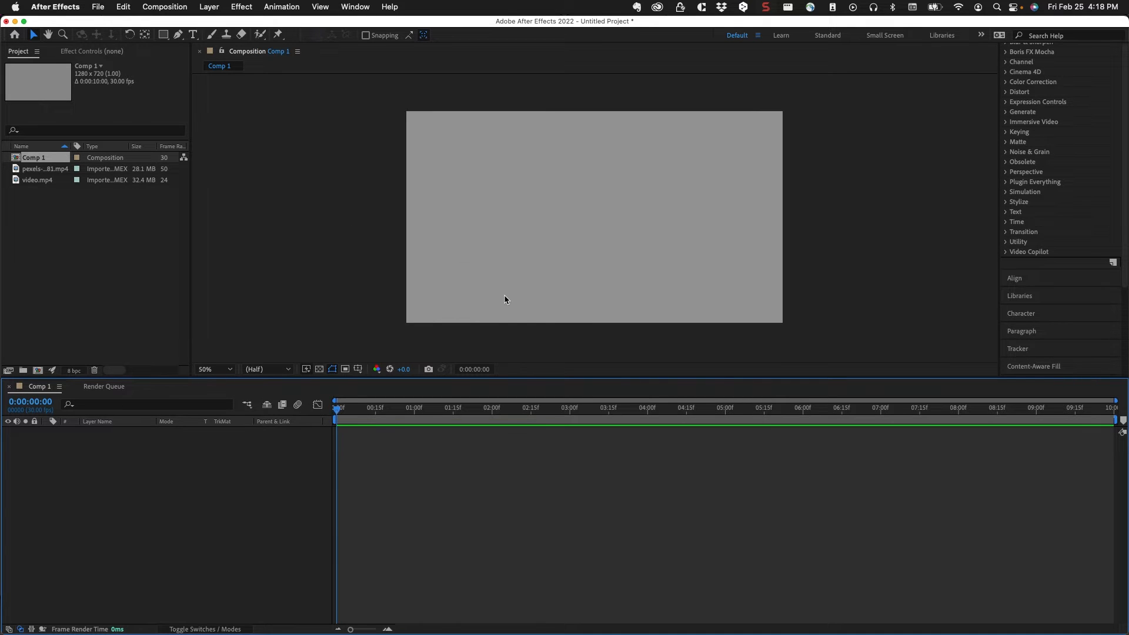
Add video.mp4 to the composition as a layer and scale it down to 37%
left_click(27, 181)
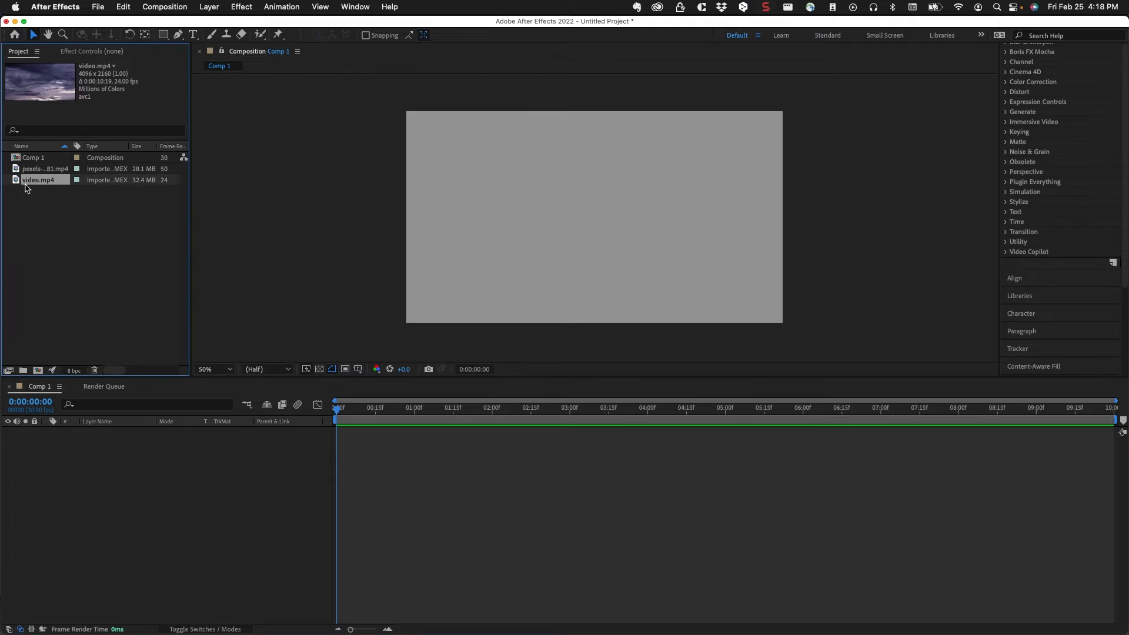
left_click_drag(17, 184, 129, 462)
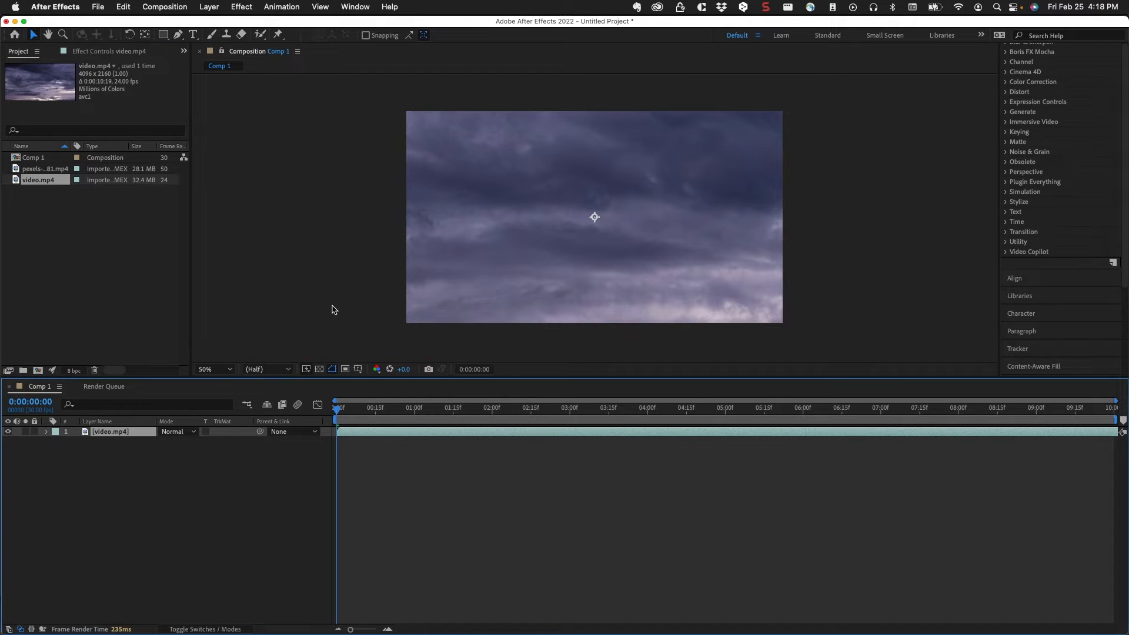
key("comma")
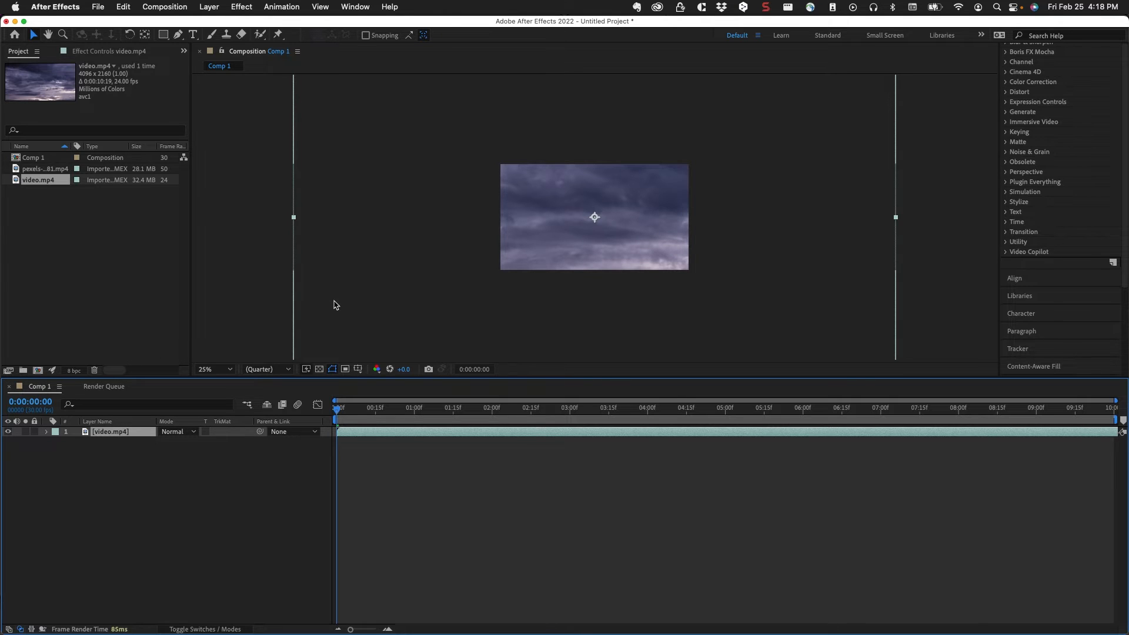
key("s")
left_click_drag(174, 441, 147, 449)
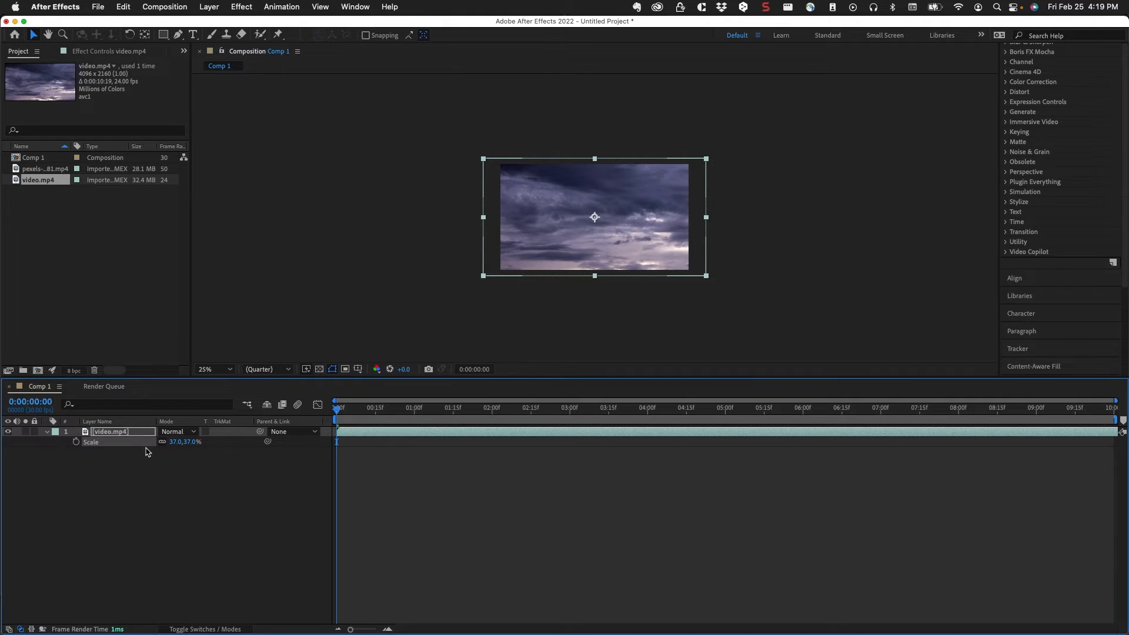
left_click(47, 433)
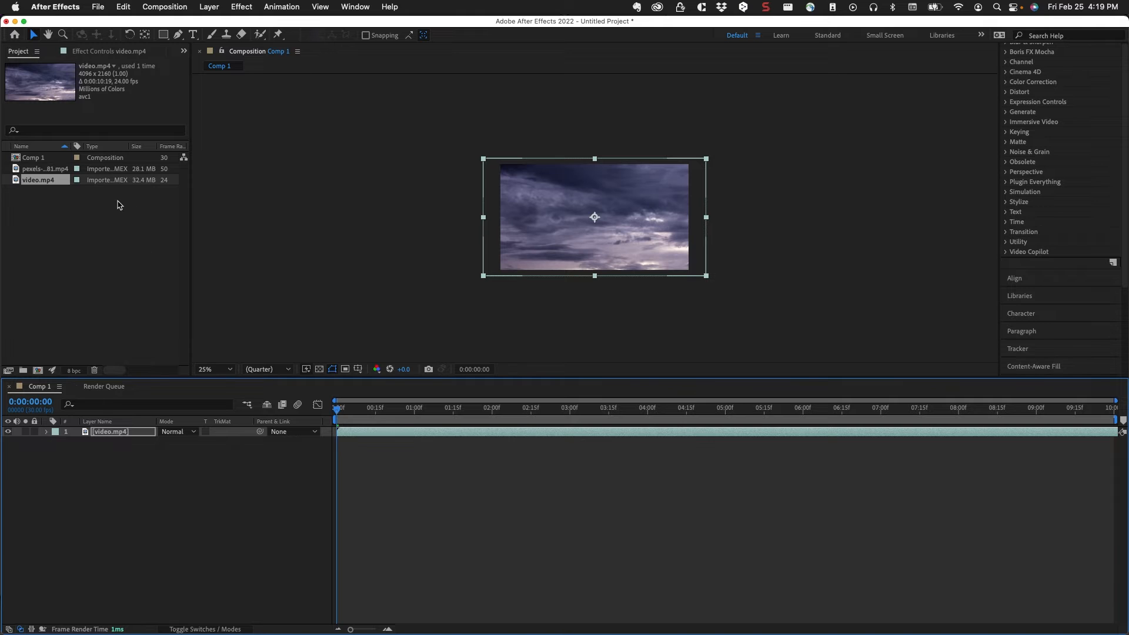
Place the pexels ink clip above the video.mp4 layer and move the current time to 0:00:03:16
left_click(40, 170)
left_click_drag(17, 170, 117, 430)
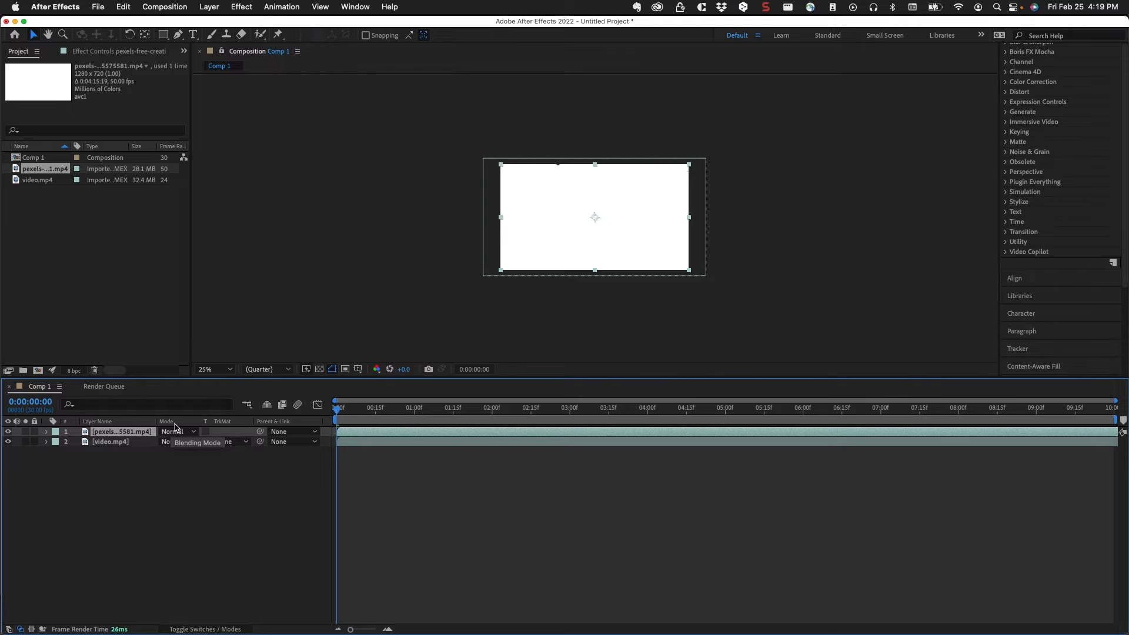
left_click_drag(388, 419, 612, 427)
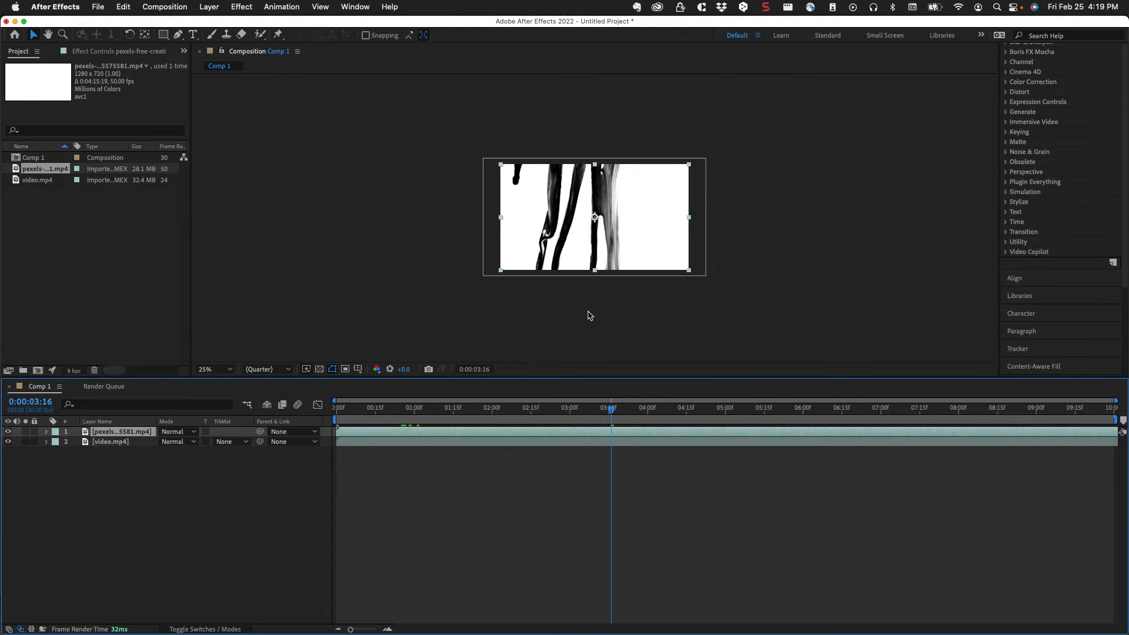
key("period")
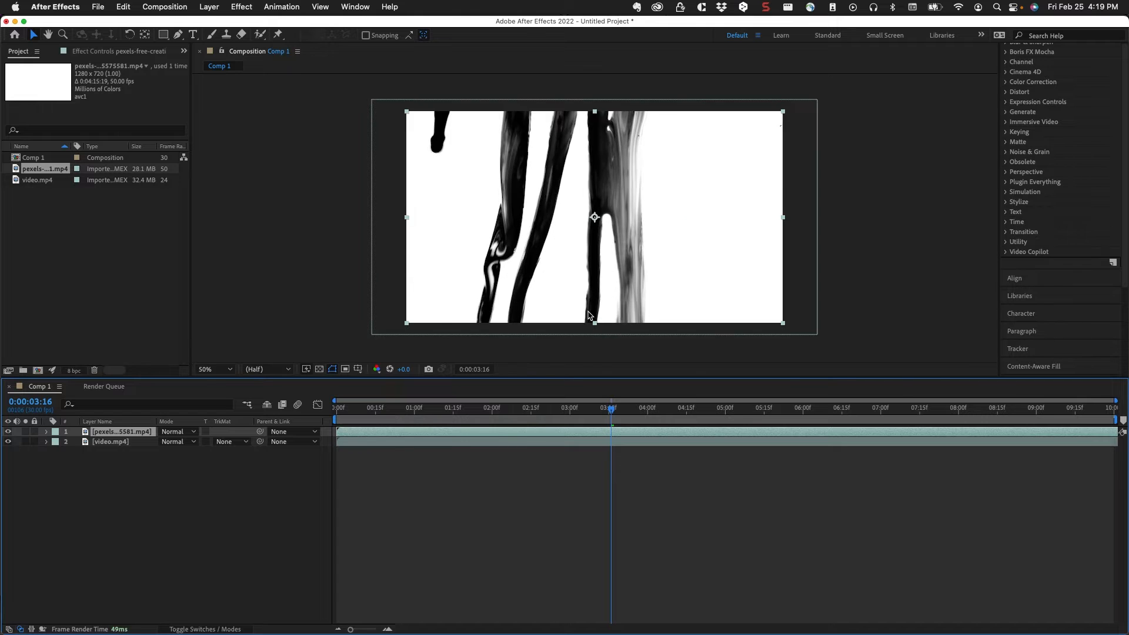
key("period")
key("comma")
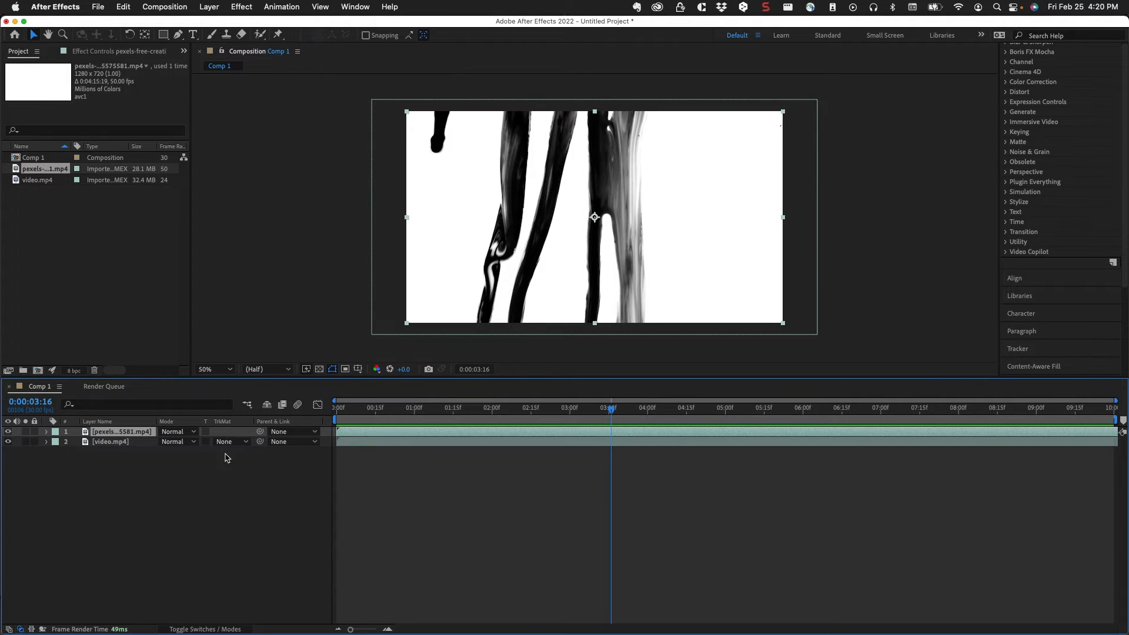
Set the video.mp4 layer's track matte to Luma Matte using the pexels clip, and scrub to 0:00:04:01
left_click(243, 442)
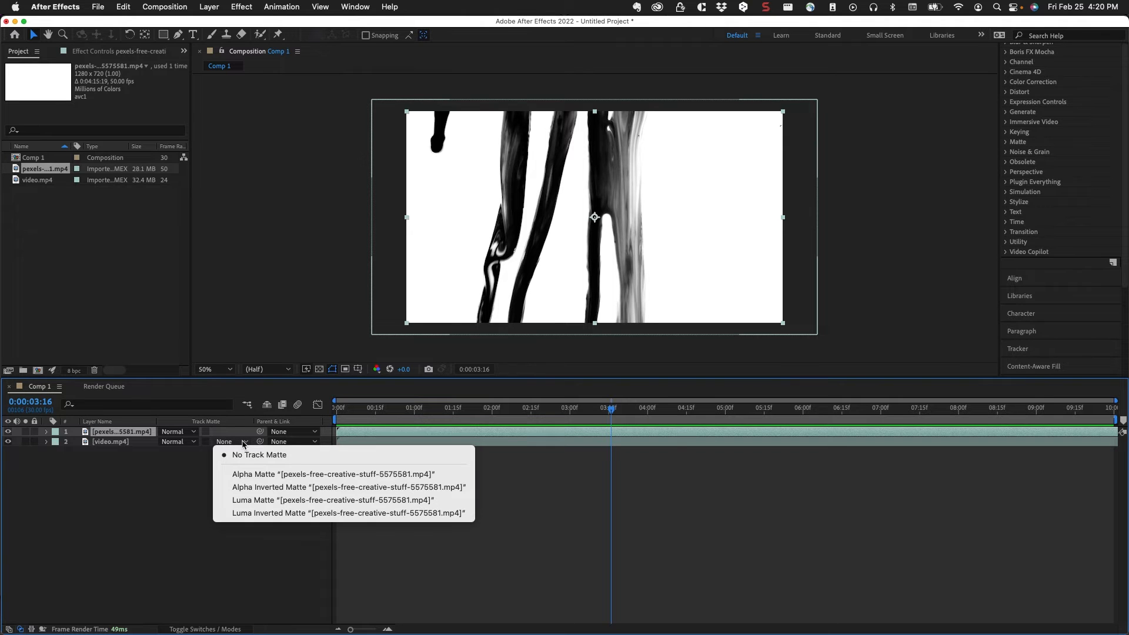
left_click(249, 500)
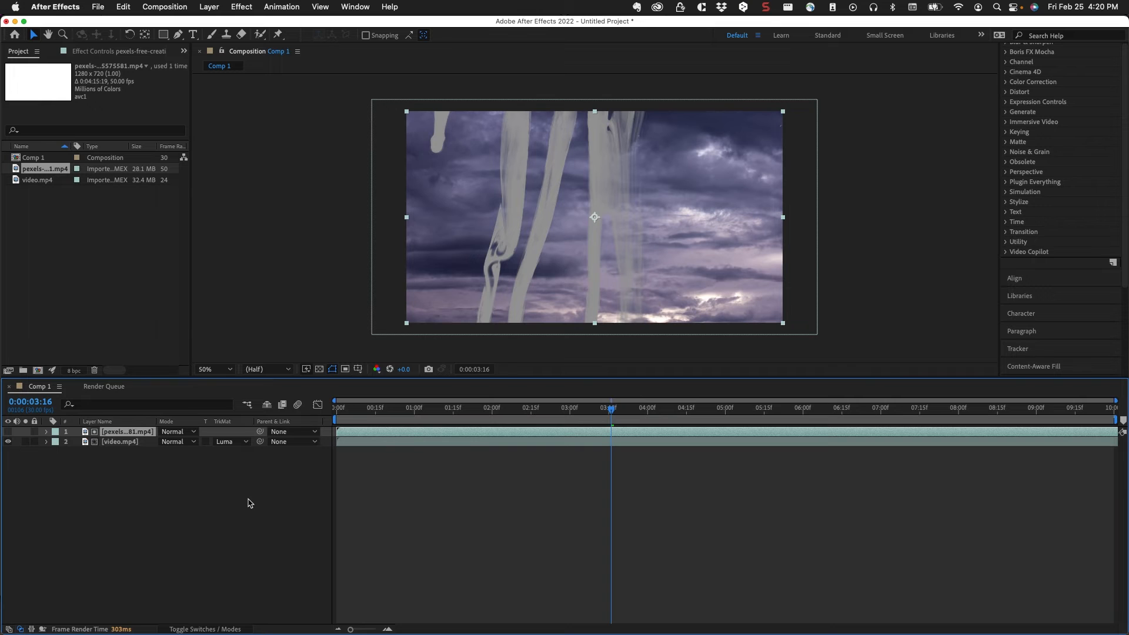
left_click(387, 407)
left_click_drag(386, 407, 651, 426)
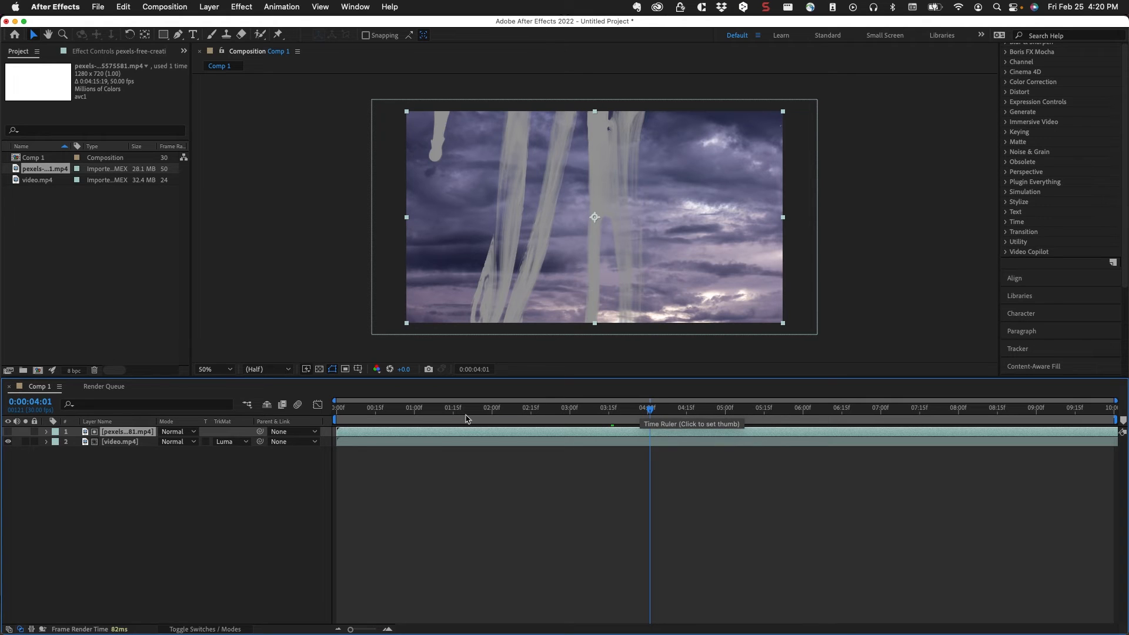
Switch the video.mp4 layer's track matte to Luma Inverted Matte and play back the result from 0:00:02:24
left_click(231, 447)
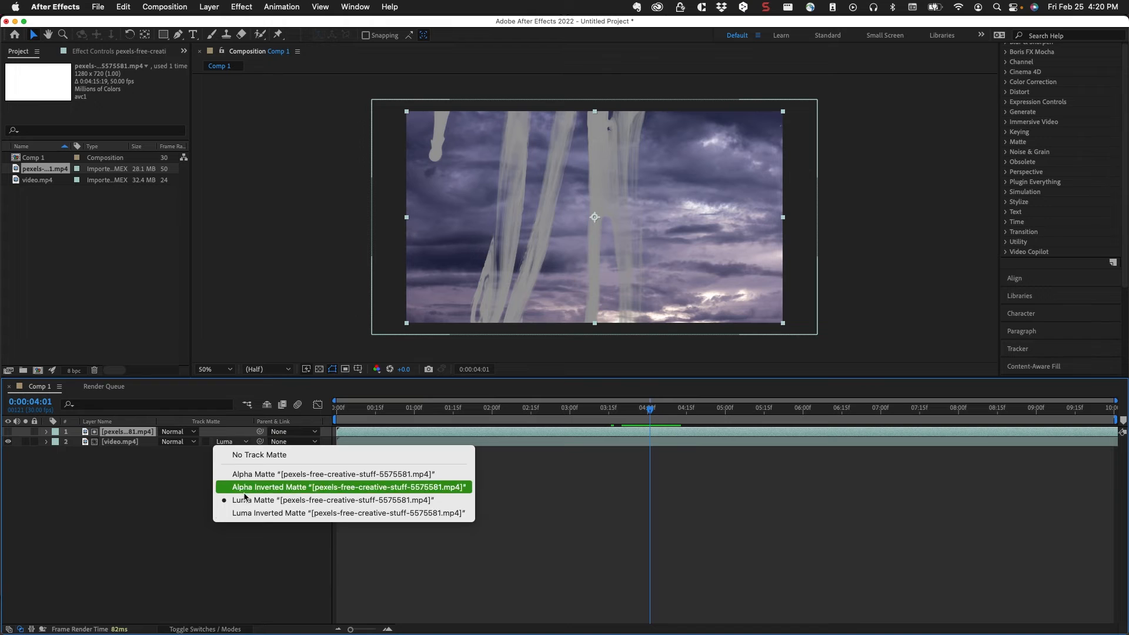
left_click(246, 513)
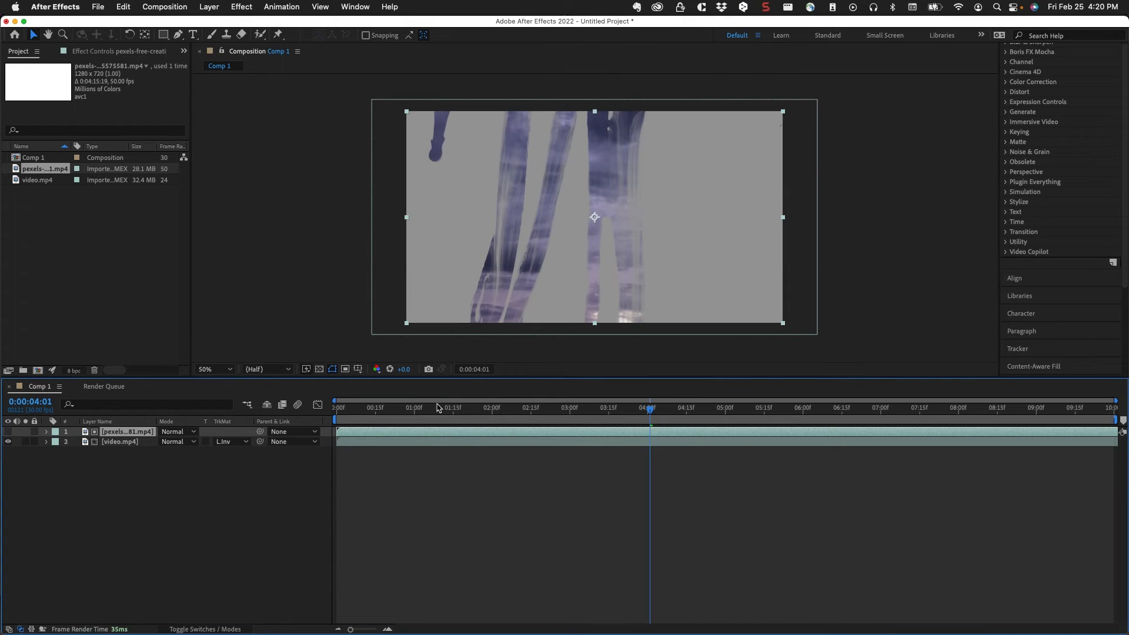
left_click(488, 408)
left_click_drag(488, 411, 553, 413)
key("space")
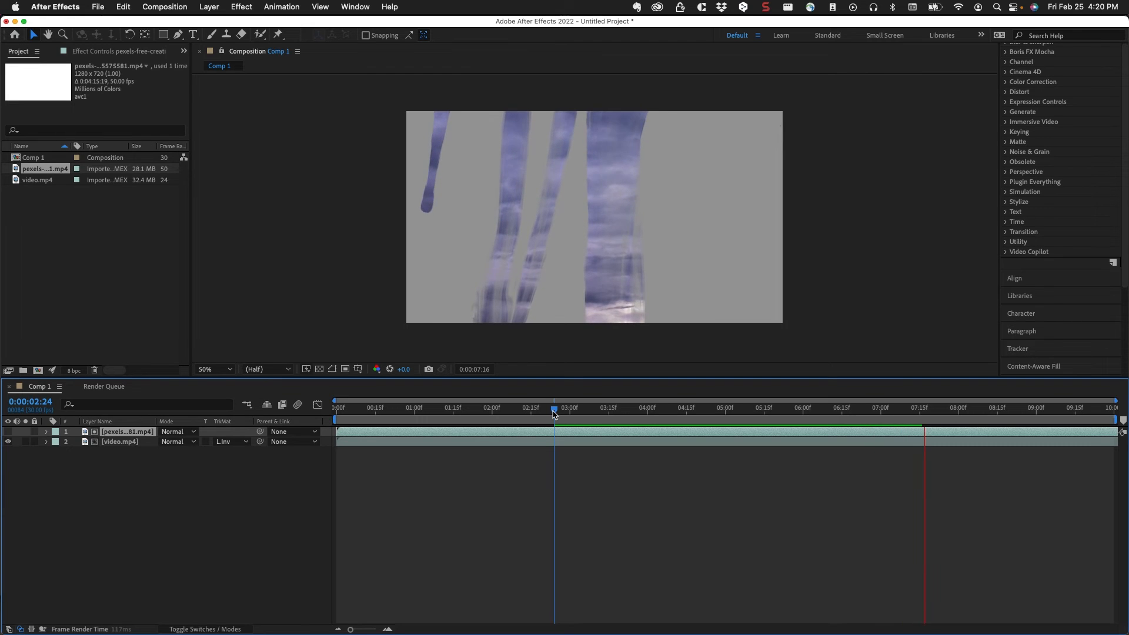
key("space")
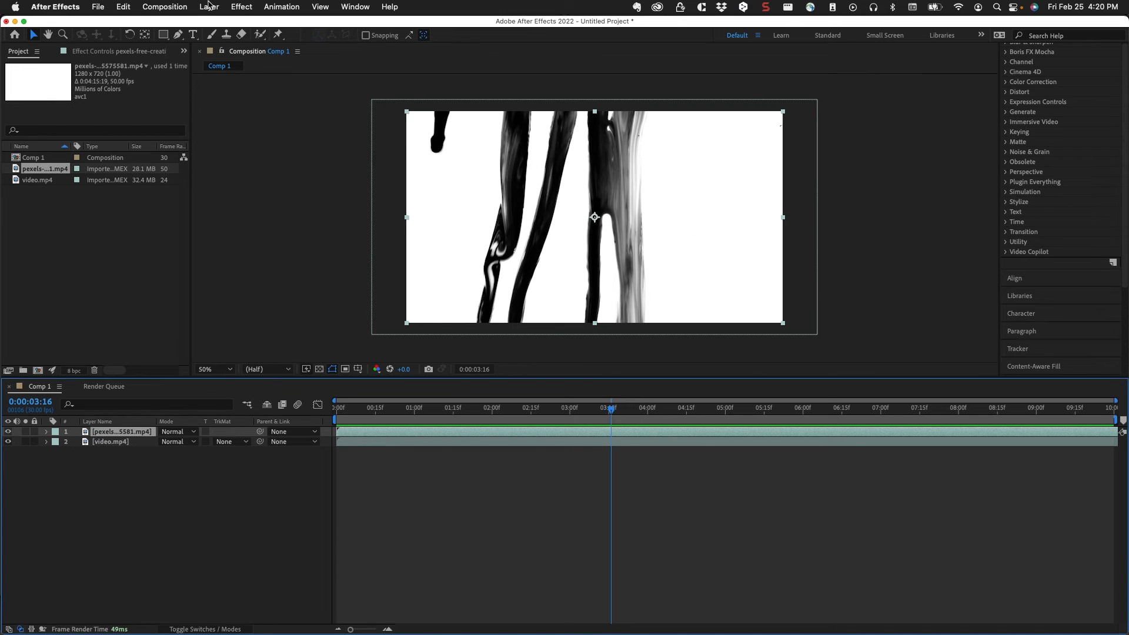
Apply the Invert channel effect to the pexels ink clip layer
left_click(244, 7)
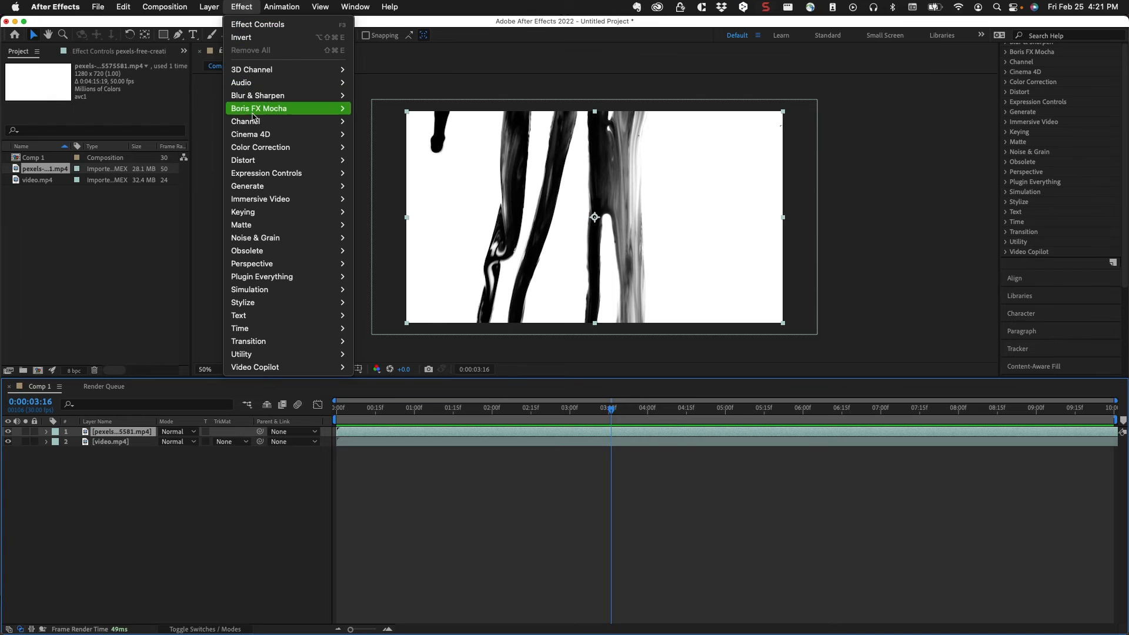
mouse_move(254, 122)
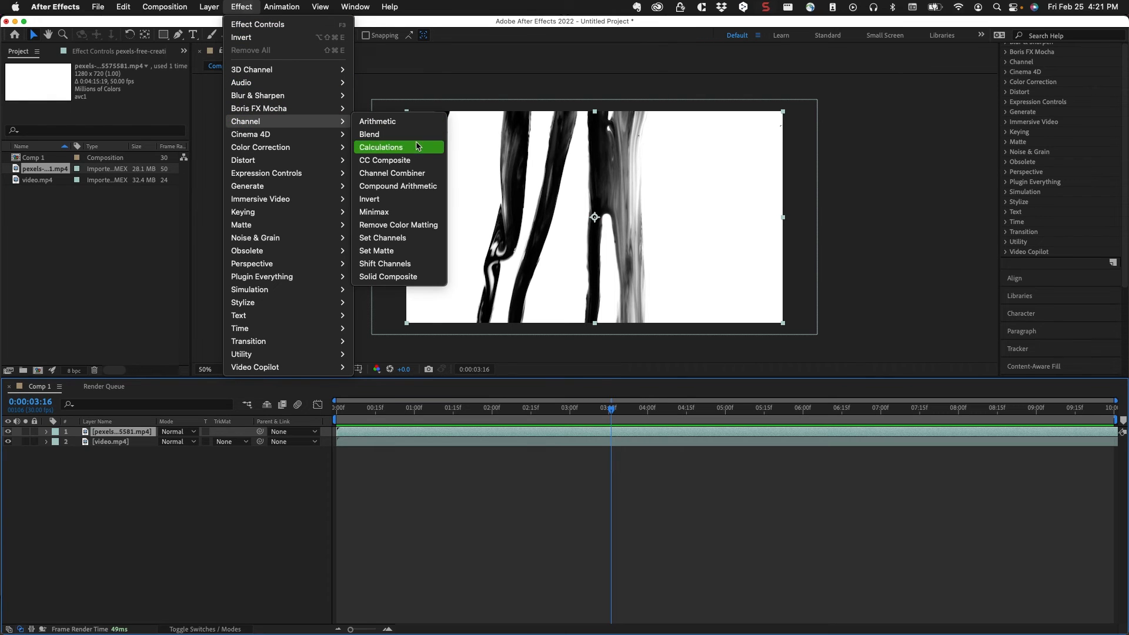
left_click(402, 207)
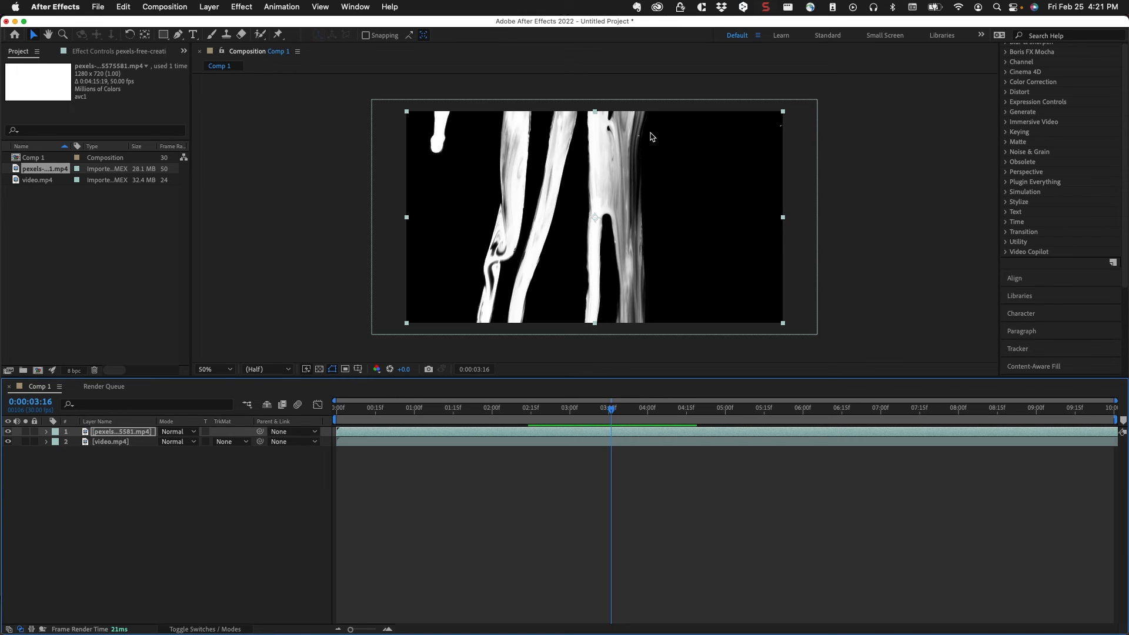
Set the video.mp4 layer's track matte to Luma Matte using the inverted pexels clip and preview the result from 0:00:03:16
left_click(234, 445)
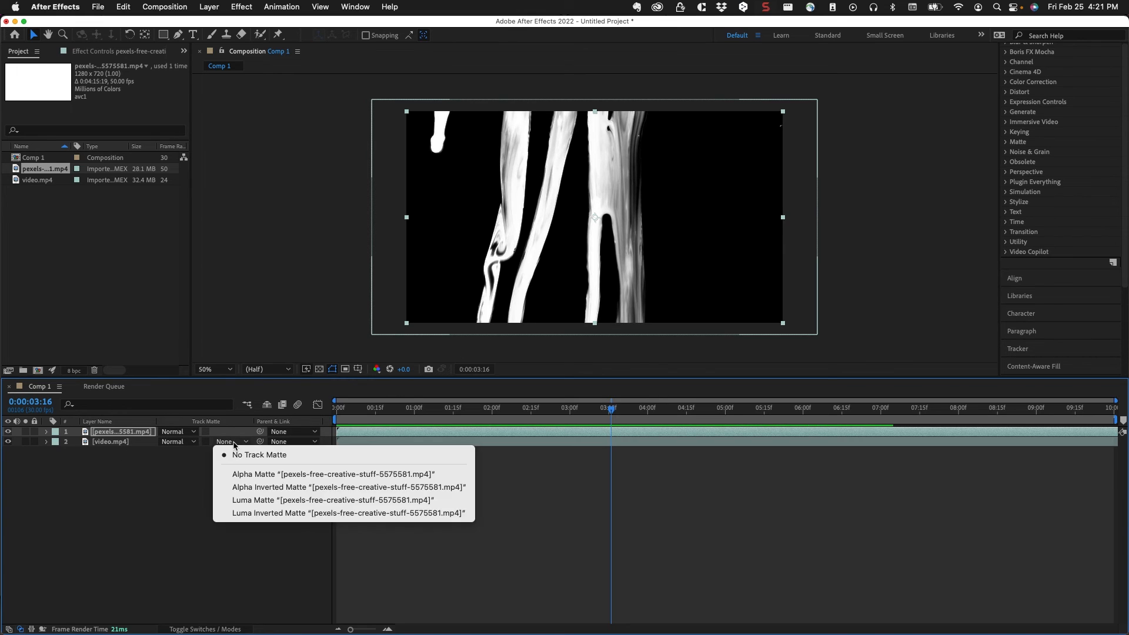
left_click(244, 500)
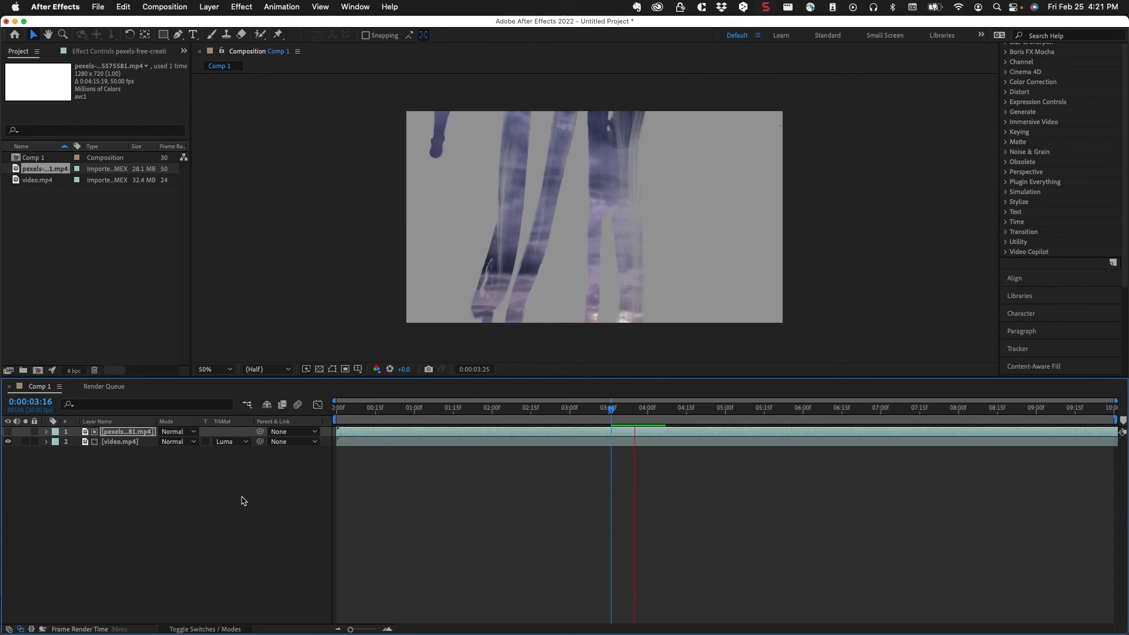
key("space")
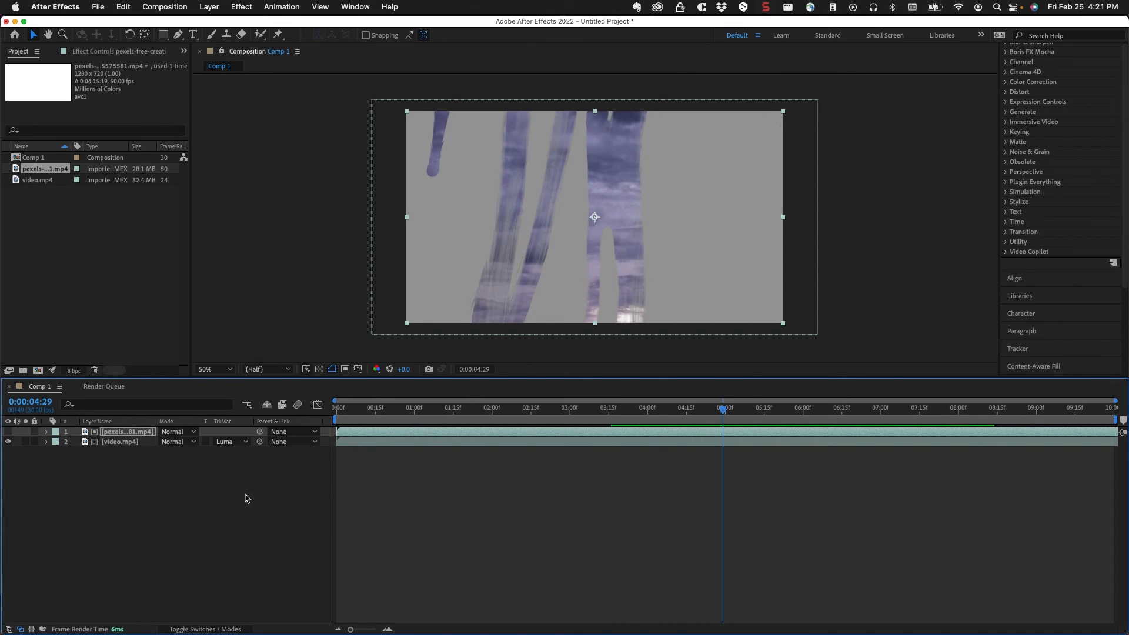
Change the background color of Comp 1 to black (000000) in the composition settings
left_click(170, 8)
left_click(171, 43)
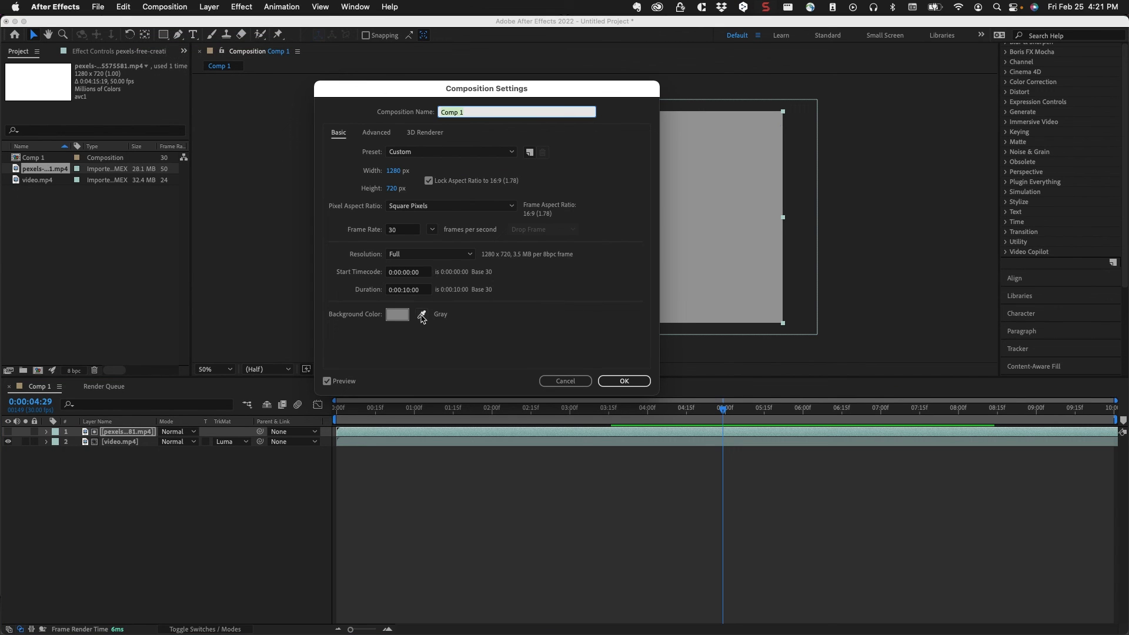
left_click(398, 316)
left_click_drag(383, 281, 282, 351)
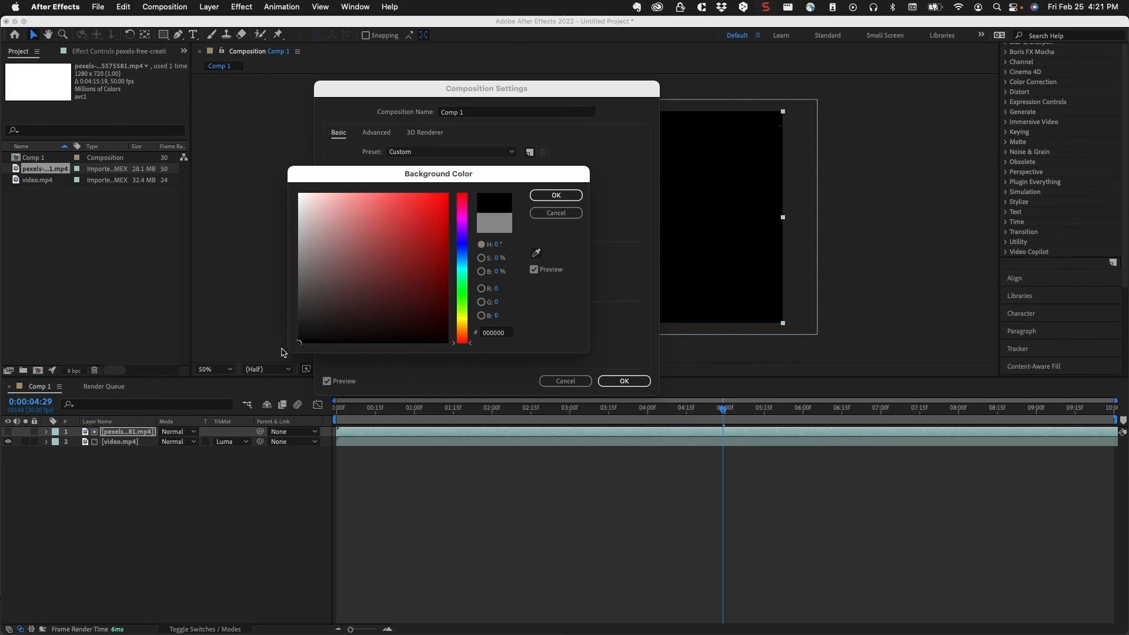
left_click(556, 196)
left_click(620, 381)
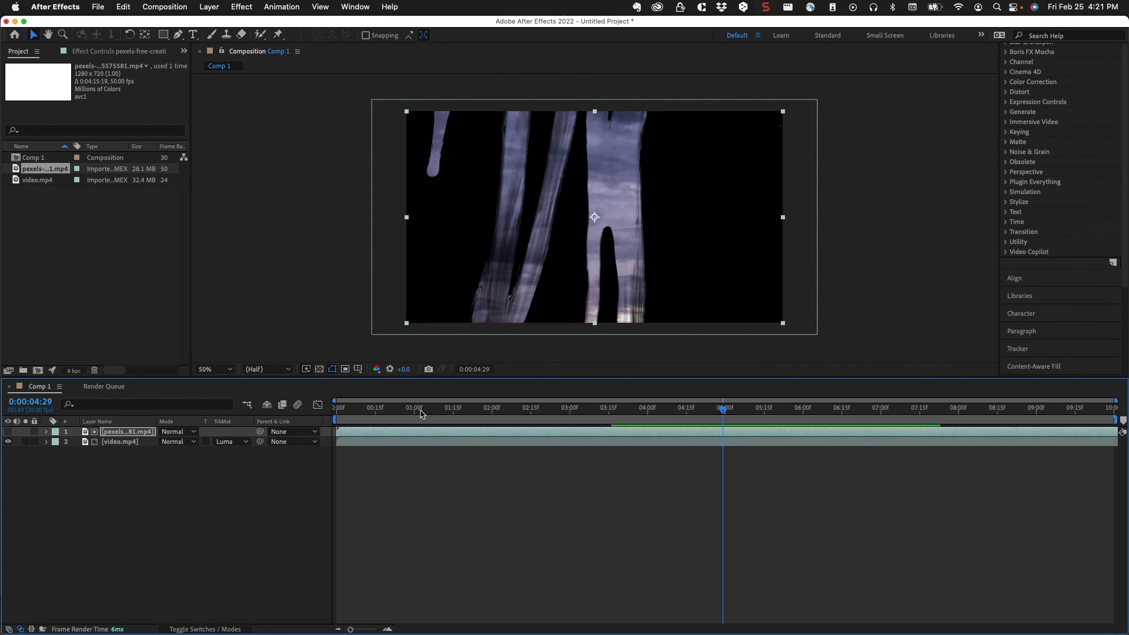
Move the current time to 0:00:00:25 and play back the matte reveal over the black background
left_click(401, 408)
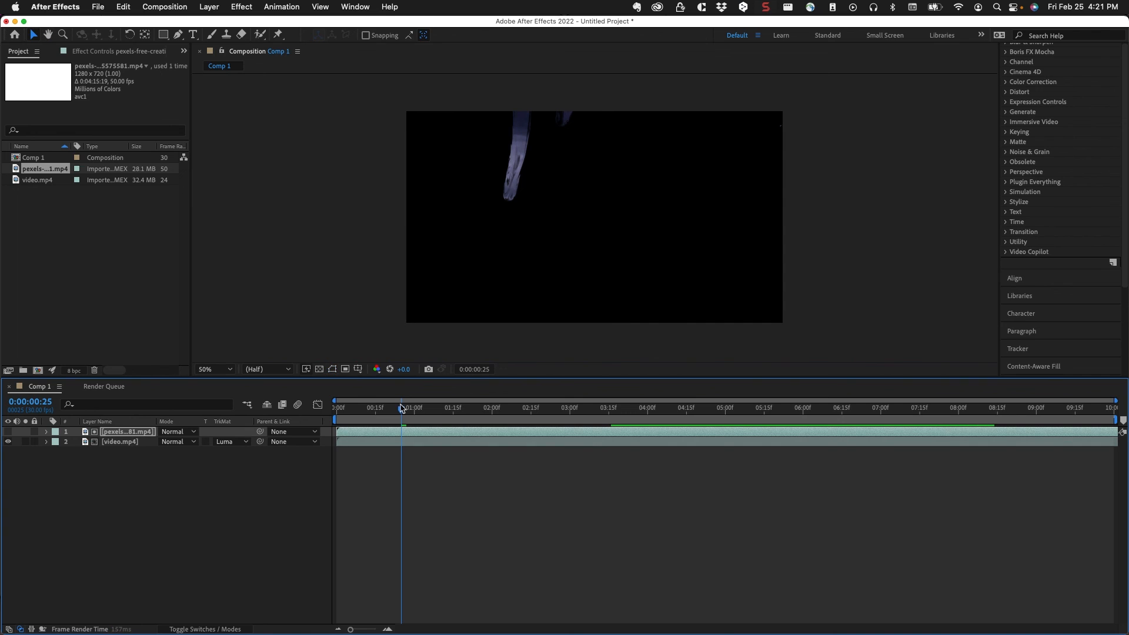
key("space")
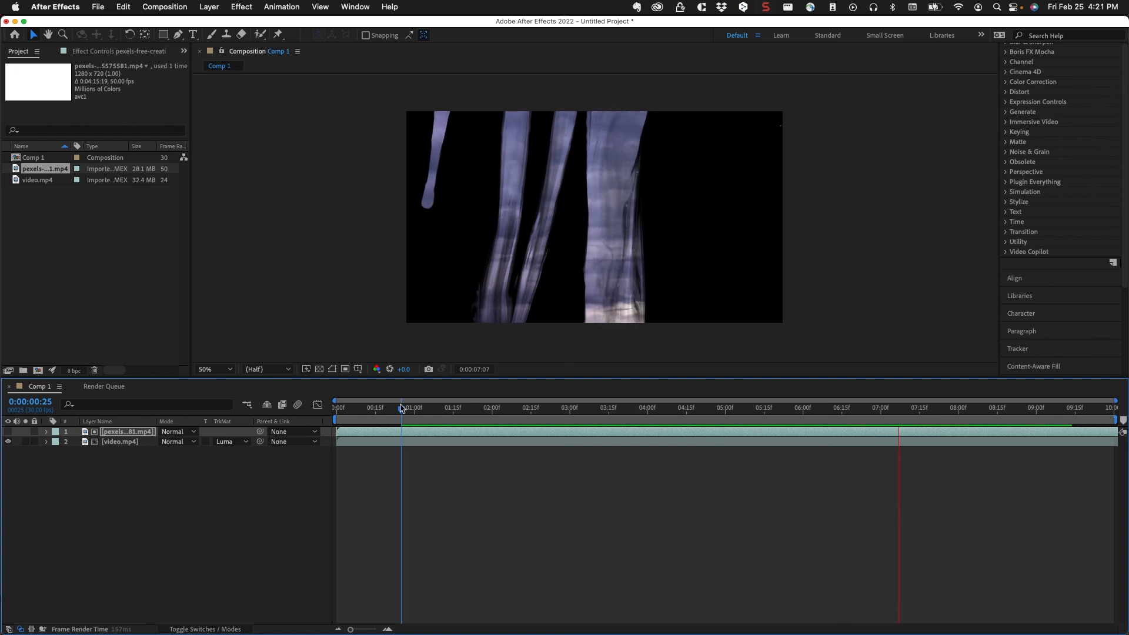
key("space")
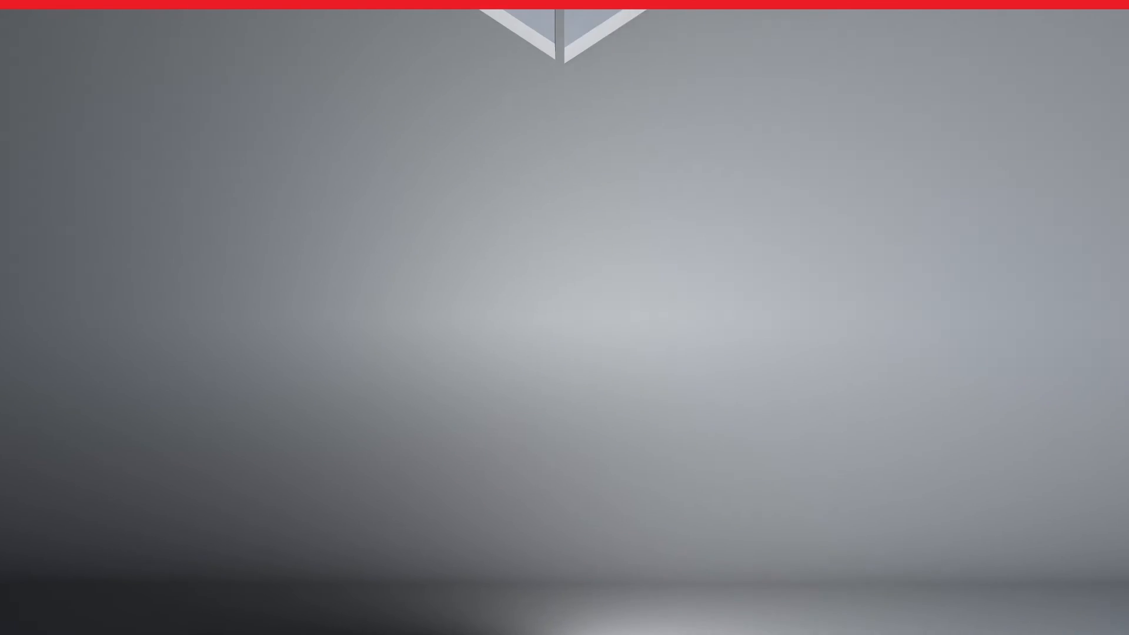